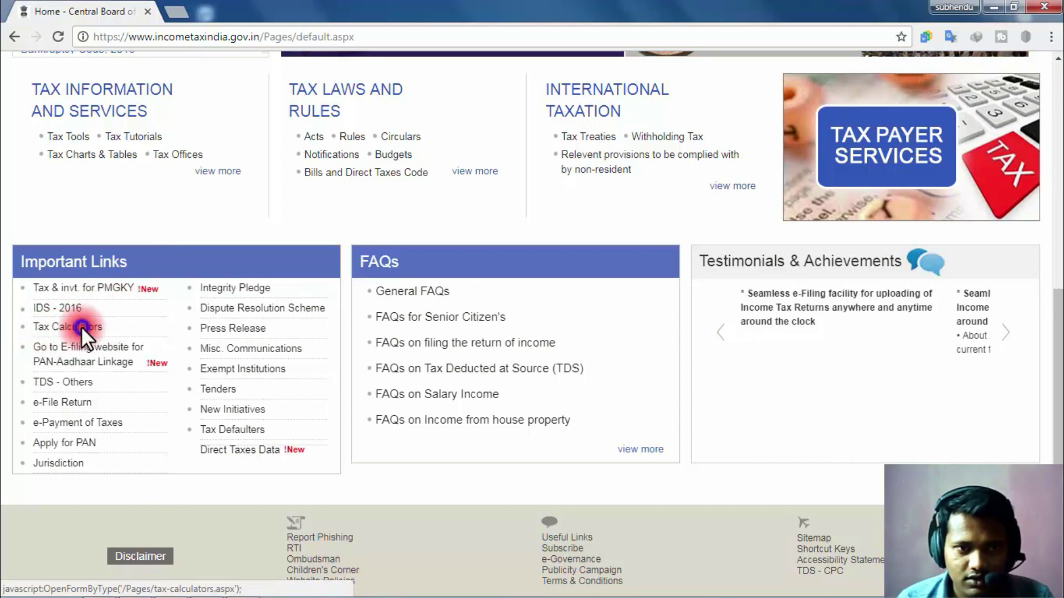
Open the site's Tax Calculators page and launch the Income and Tax calculator.
left_click(81, 327)
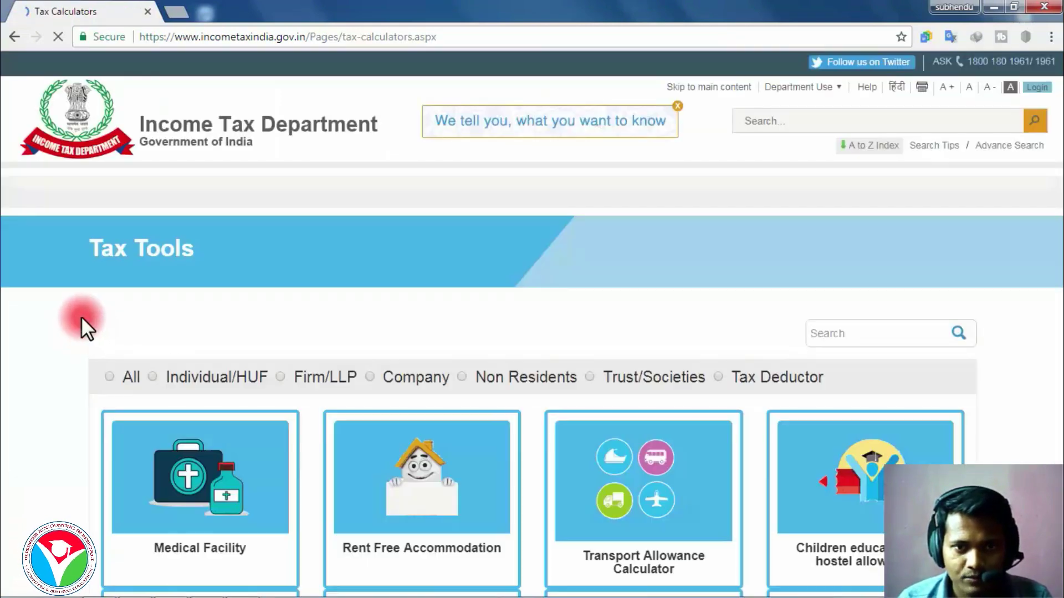
scroll(154, 250, "down", 4)
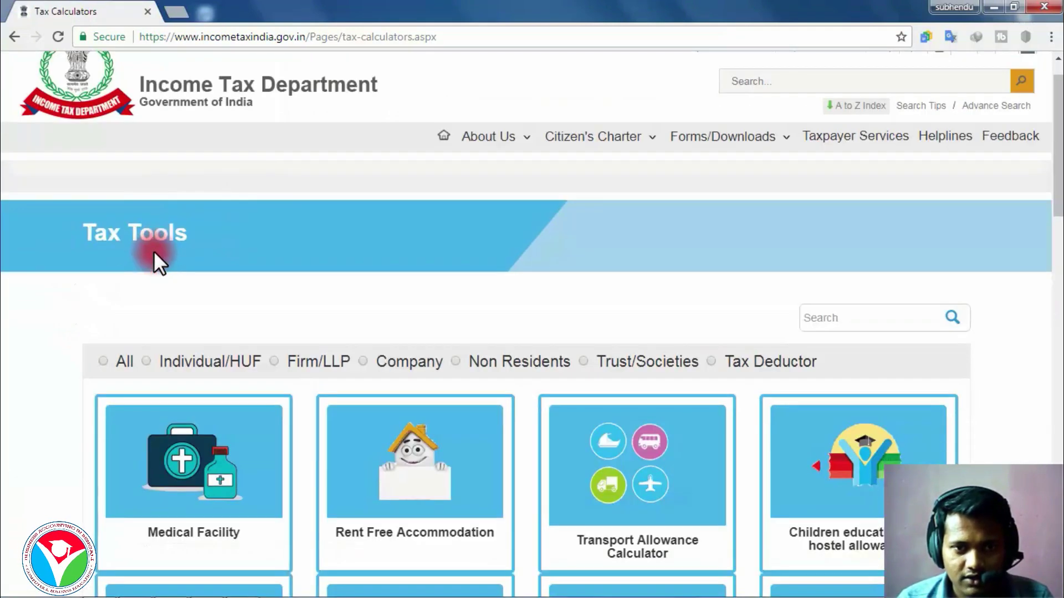
scroll(89, 267, "down", 1)
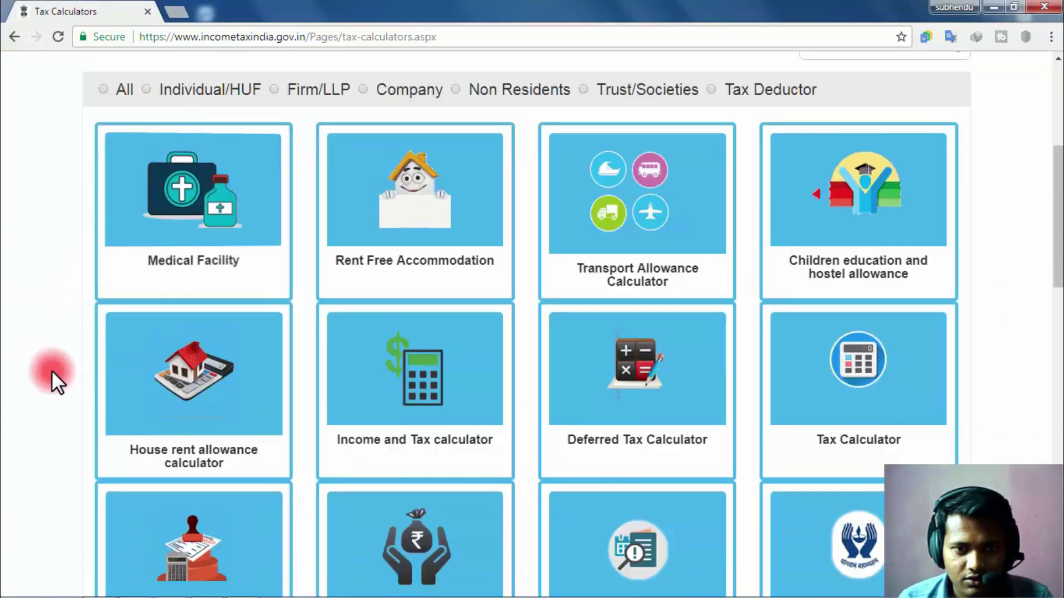
mouse_move(412, 457)
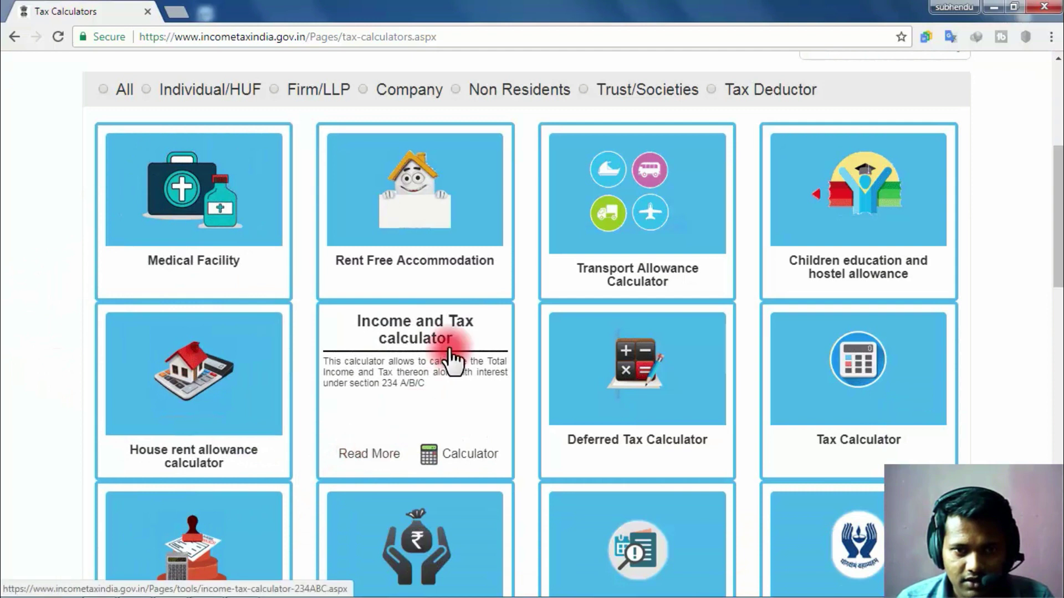
left_click(393, 401)
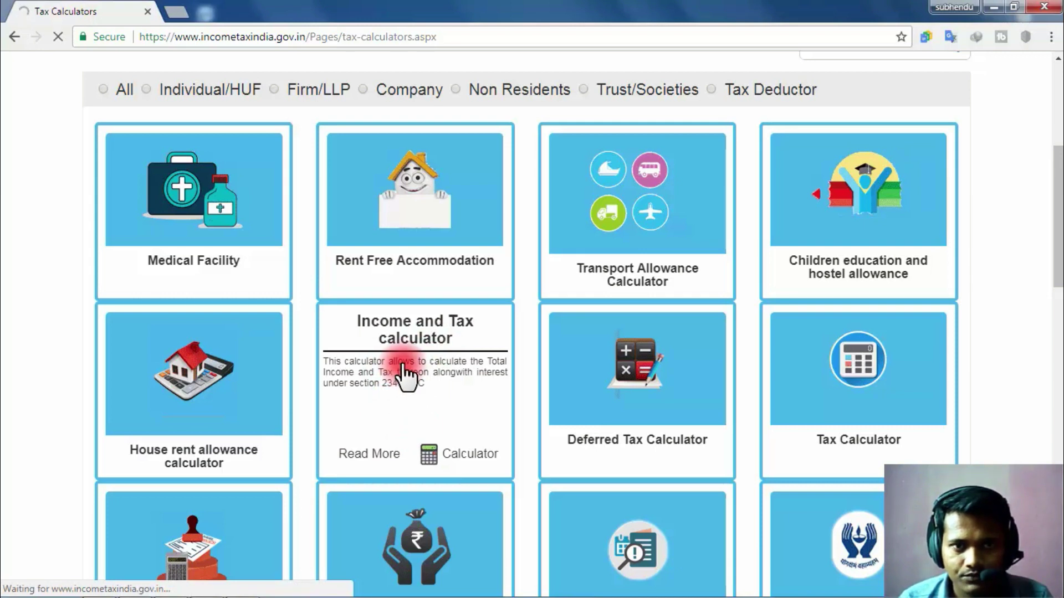
left_click(404, 377)
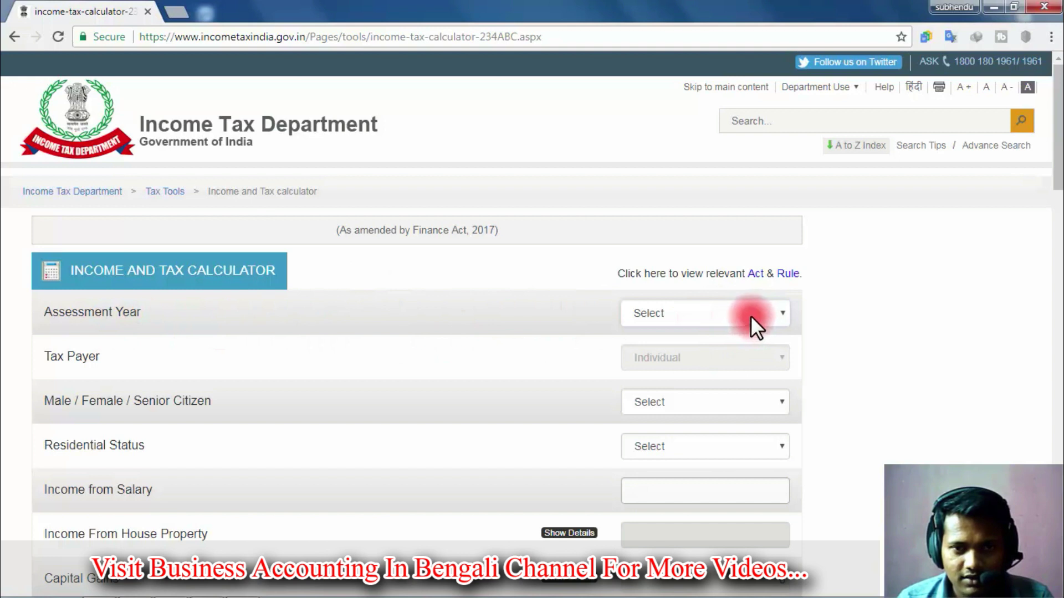
Set the assessment year to 2018-19 and the Male / Female / Senior Citizen category to Male.
left_click(793, 314)
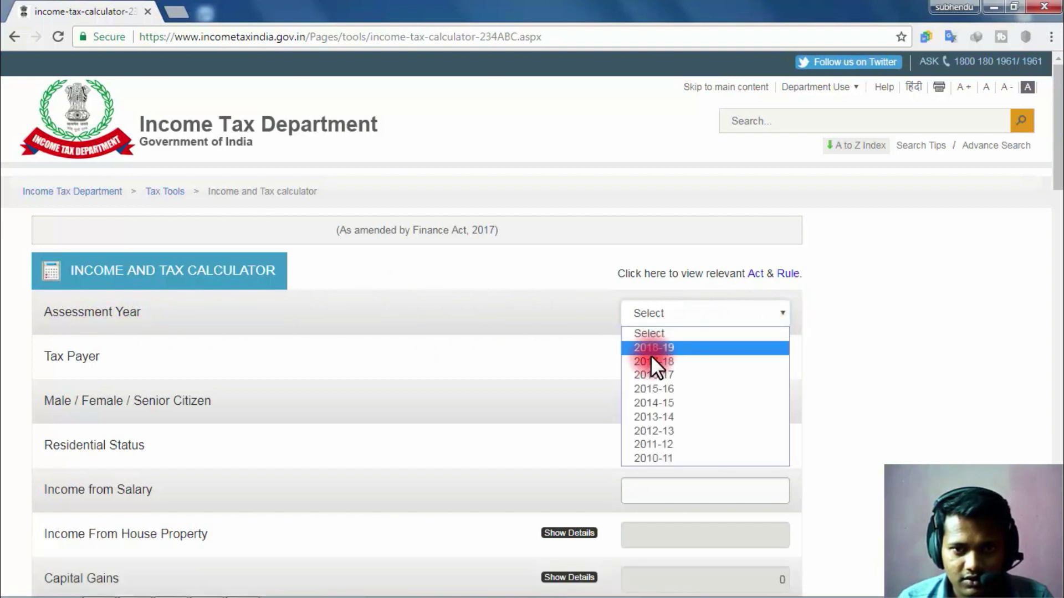
left_click(649, 349)
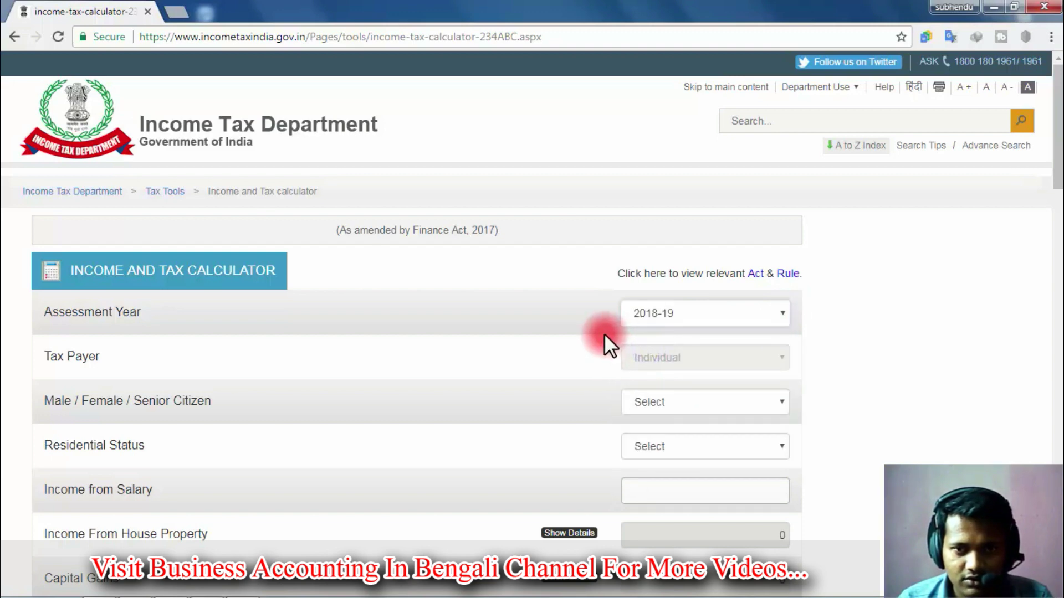
scroll(603, 334, "down", 1)
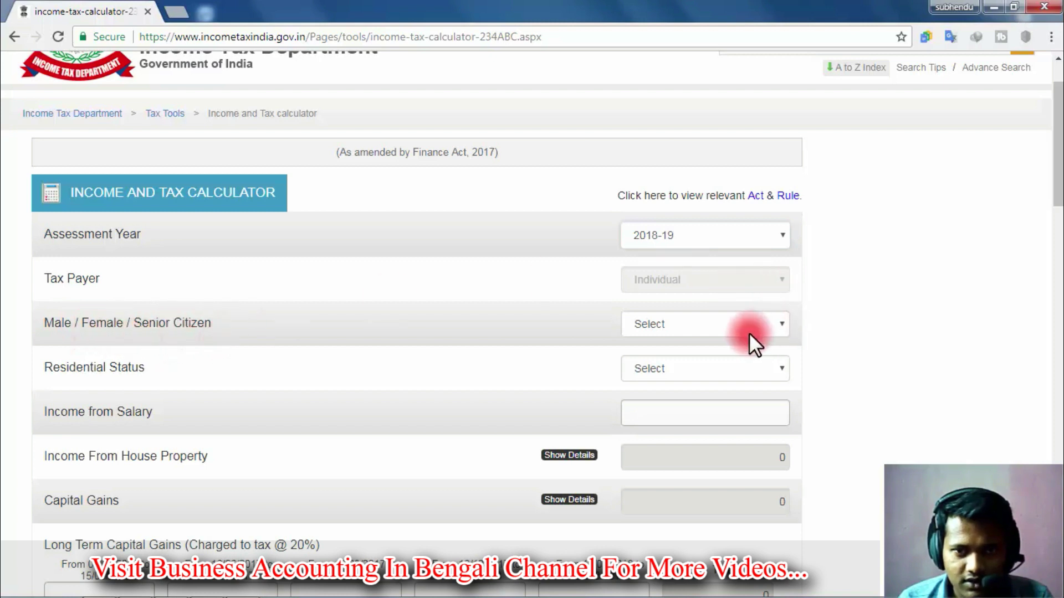
left_click(676, 327)
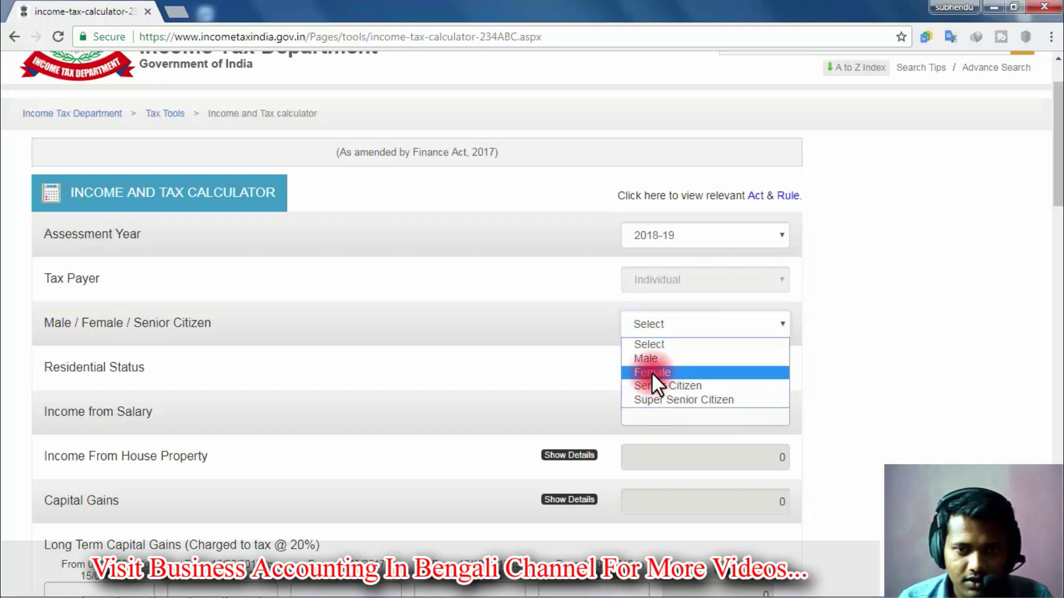
left_click(671, 360)
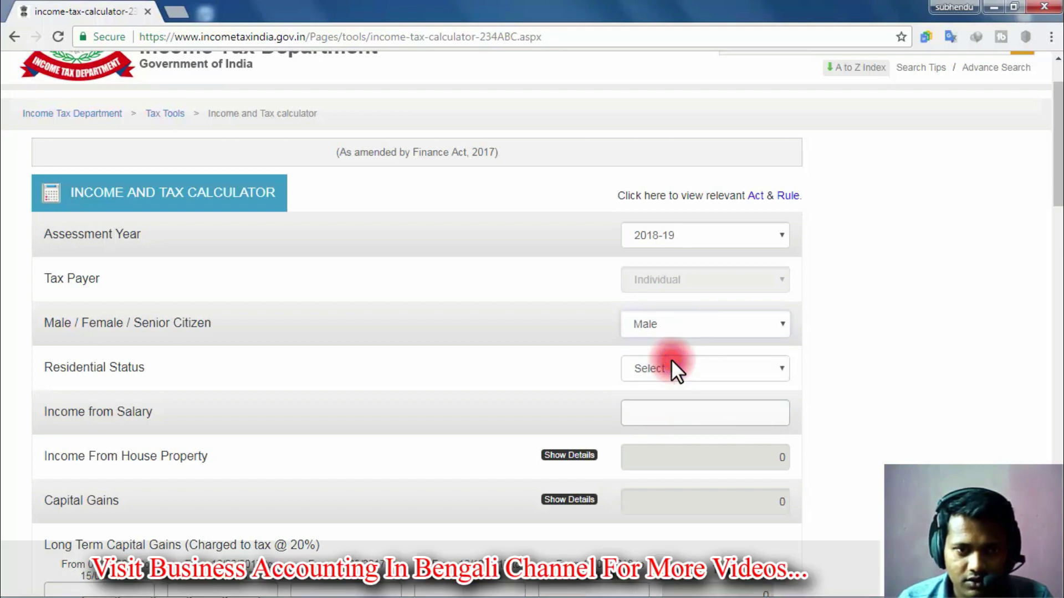
Set the taxpayer's residential status to Resident.
left_click(673, 366)
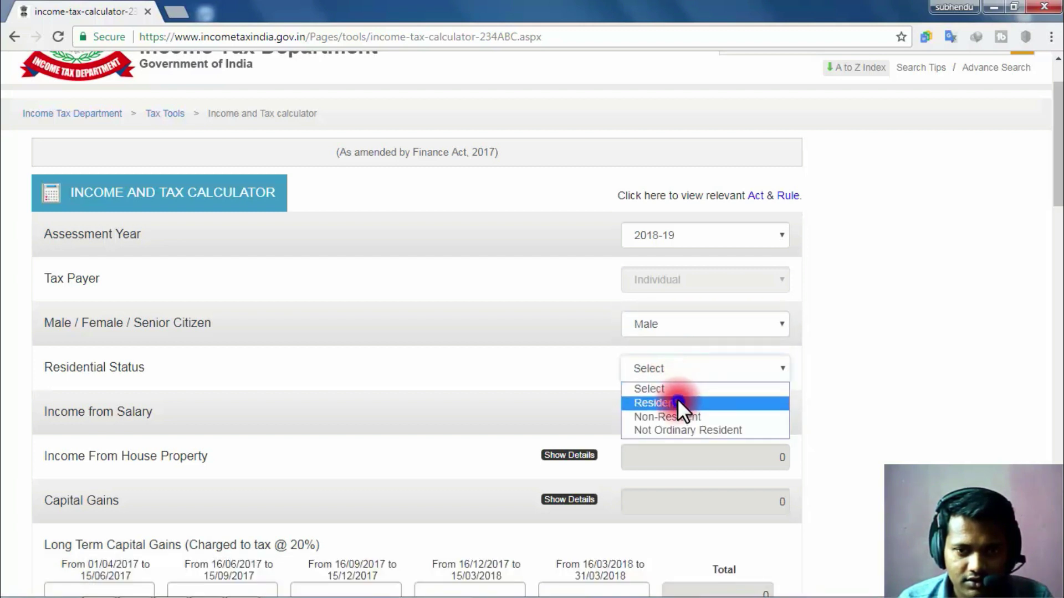
left_click(677, 400)
scroll(700, 285, "down", 1)
left_click(699, 285)
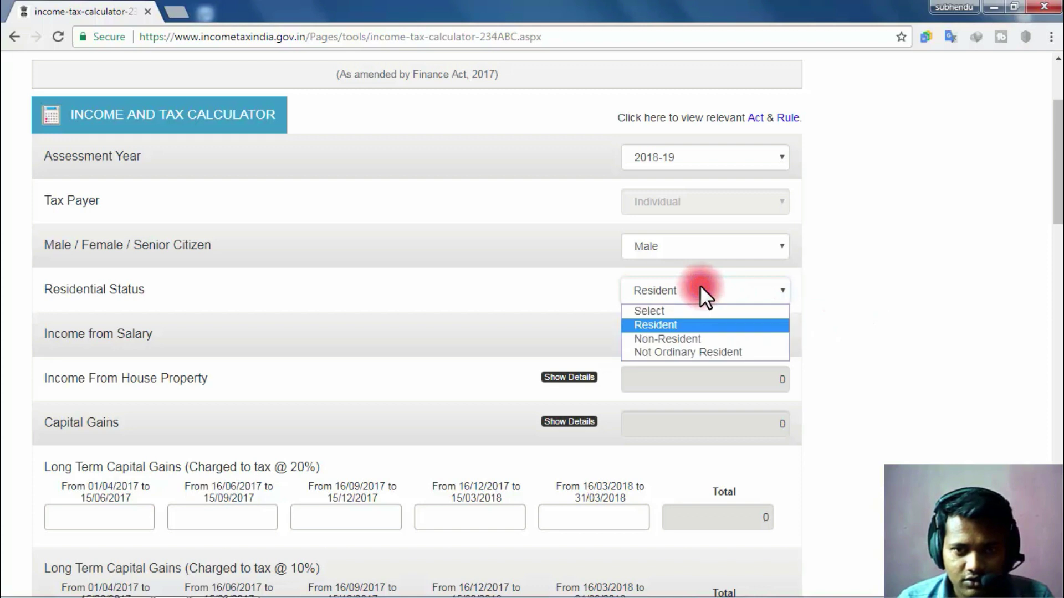
left_click(714, 324)
Look through the income fields from salary, house property and capital gains to other sources and business profits.
left_click(670, 337)
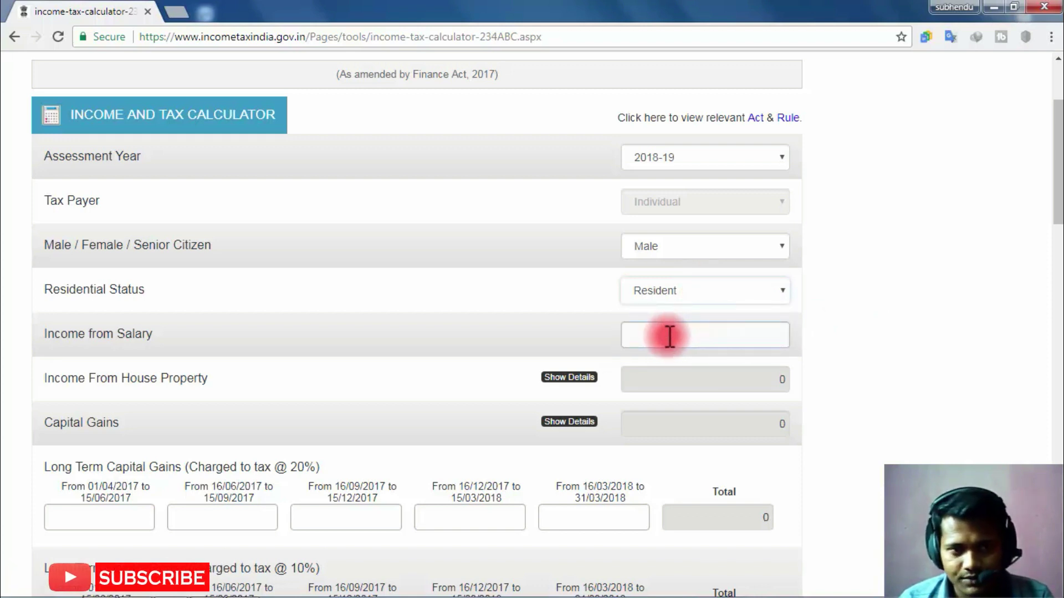
left_click(670, 337)
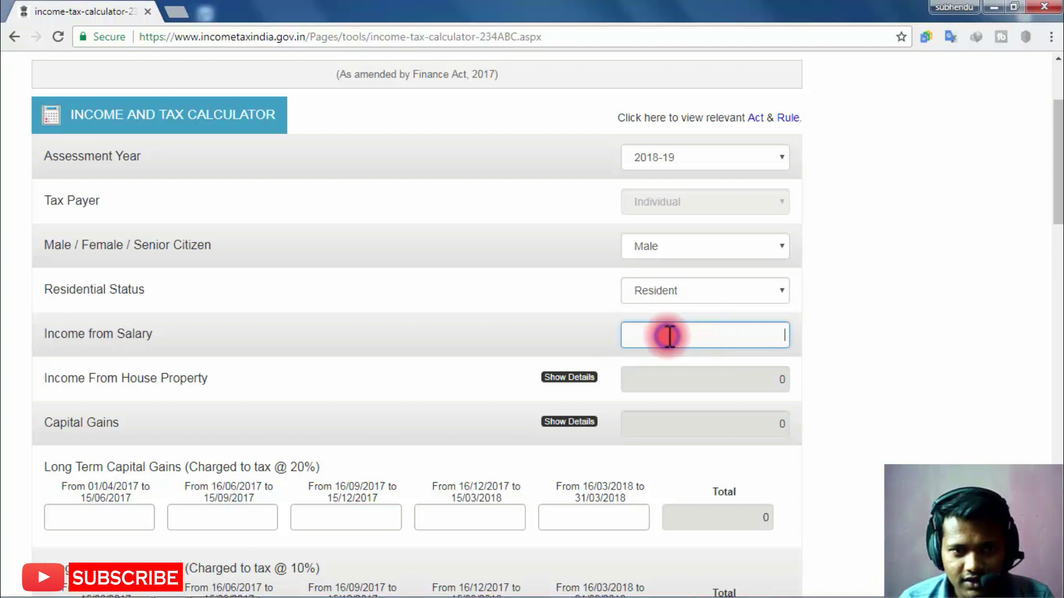
left_click(739, 337)
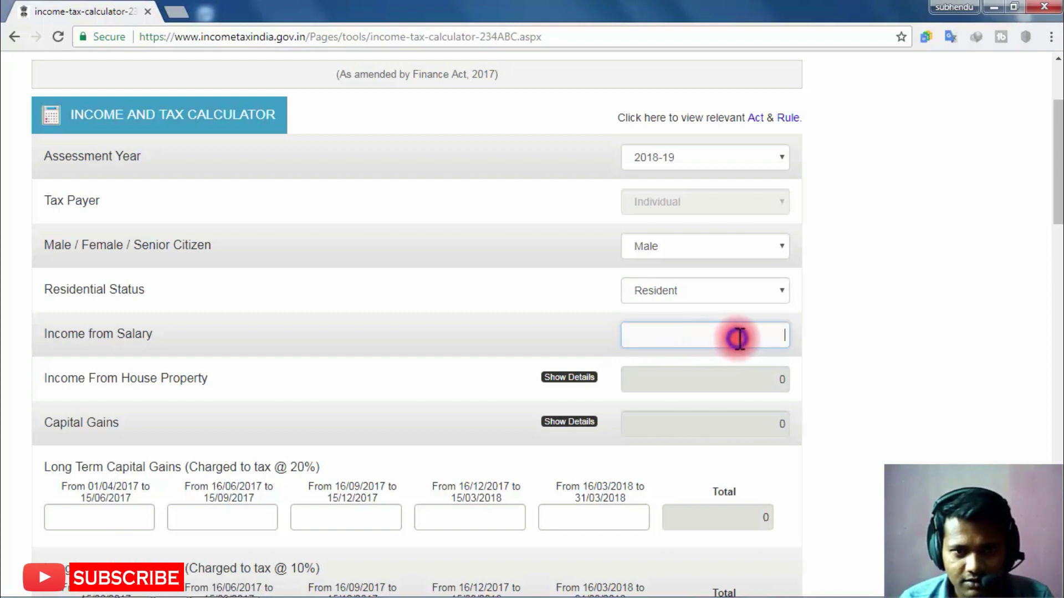
left_click(731, 382)
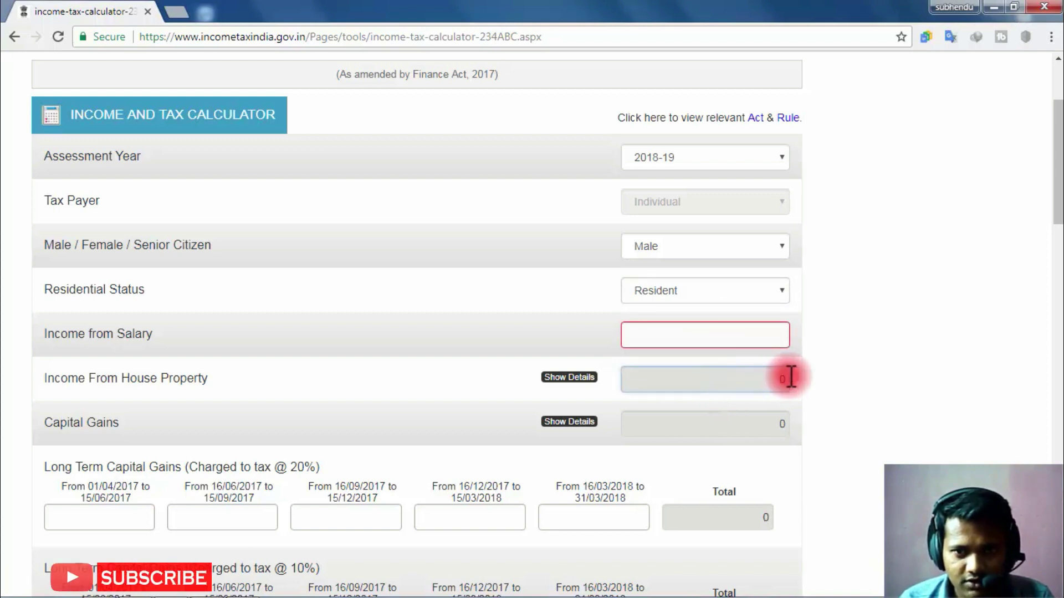
left_click(720, 420)
scroll(725, 419, "down", 1)
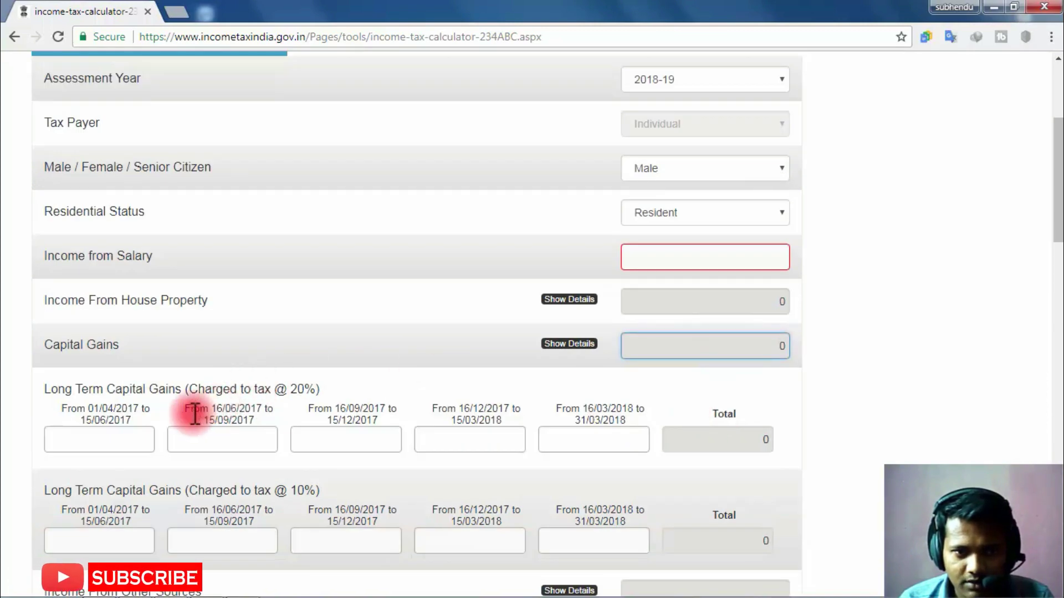
left_click(742, 439)
scroll(945, 364, "down", 4)
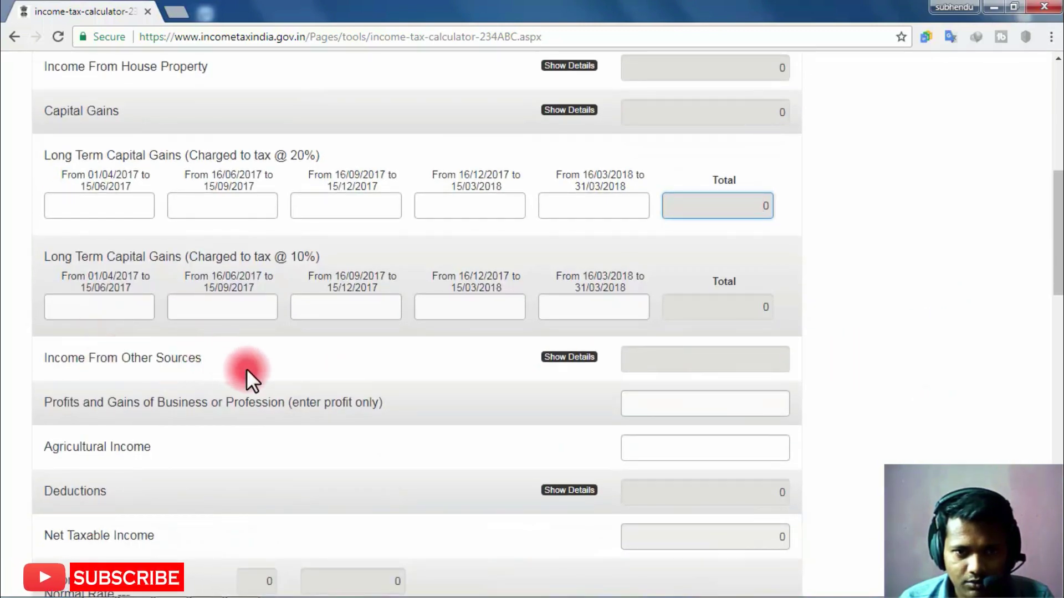
left_click(751, 359)
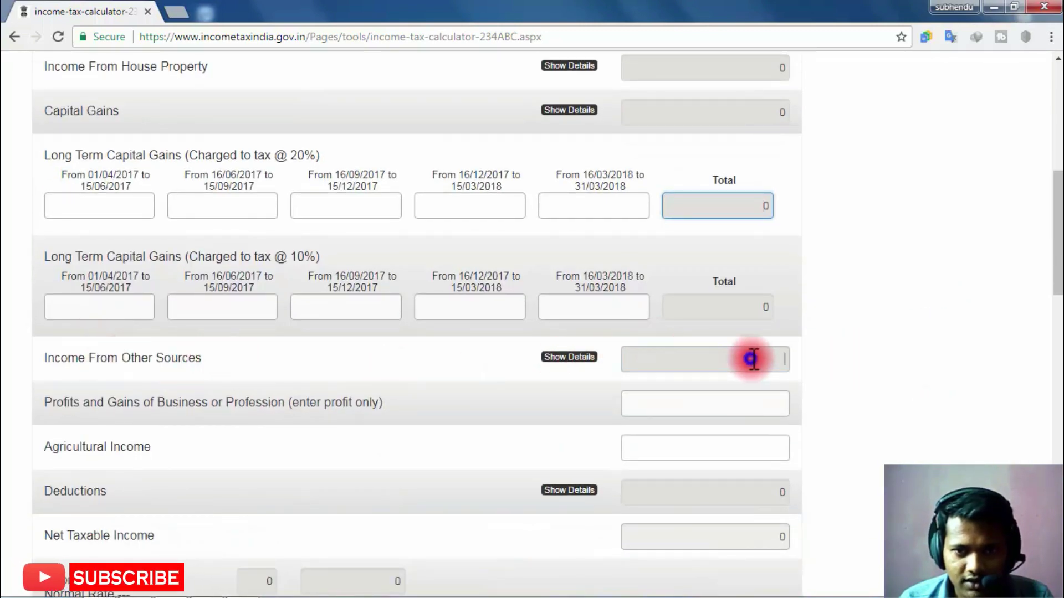
left_click(695, 397)
Enter 12,00,000 as the Income from Salary.
scroll(908, 346, "up", 4)
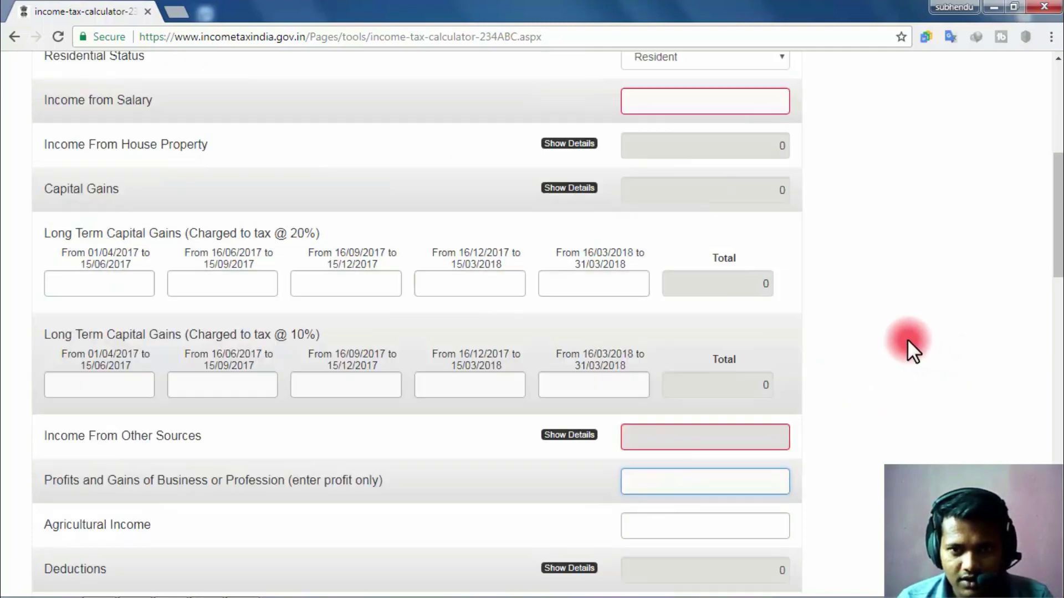
scroll(906, 338, "up", 2)
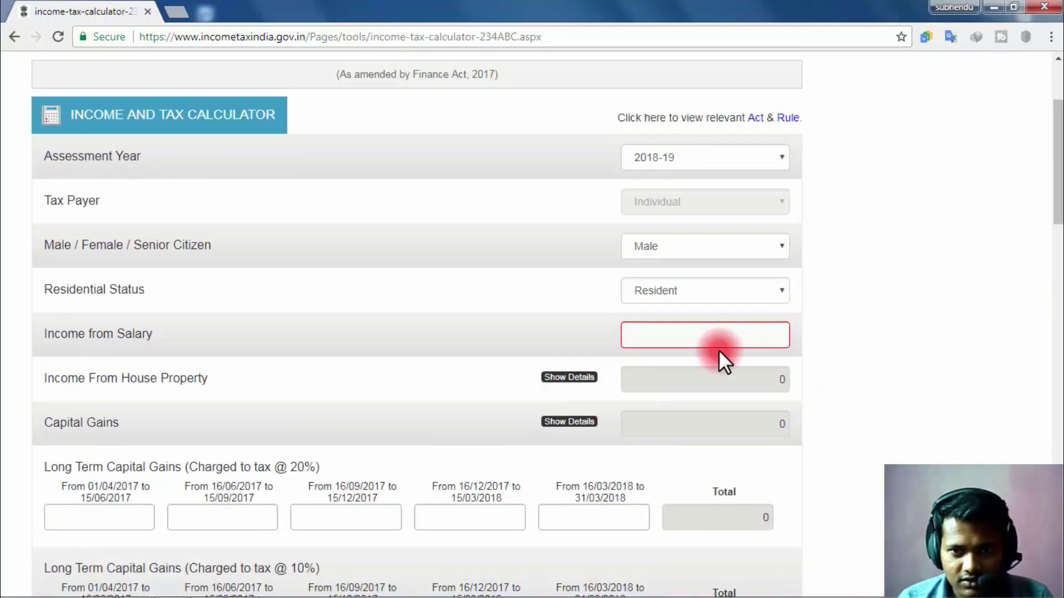
left_click(699, 329)
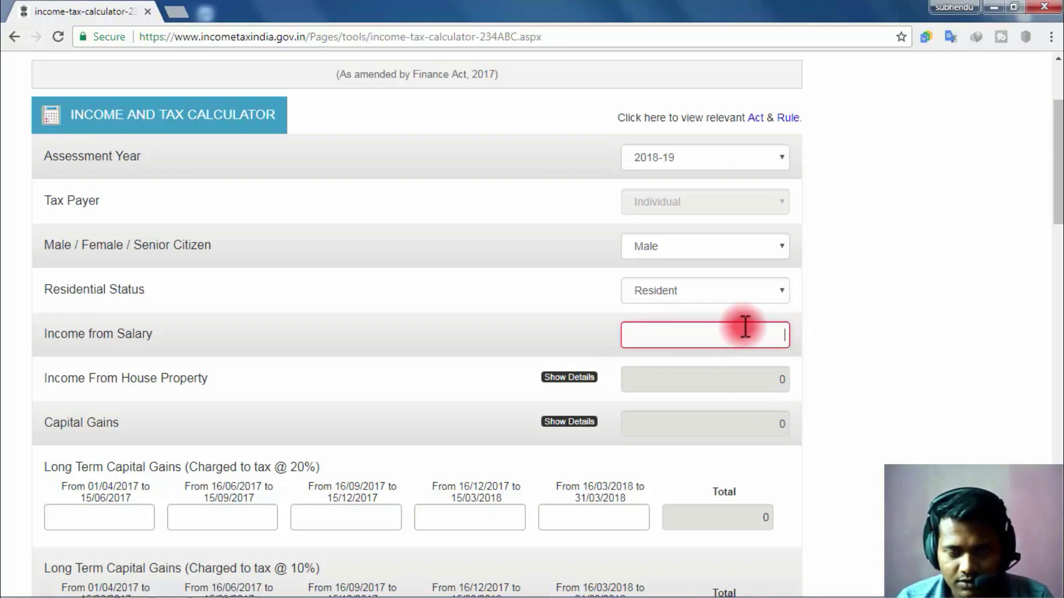
type("1200000")
left_click(840, 305)
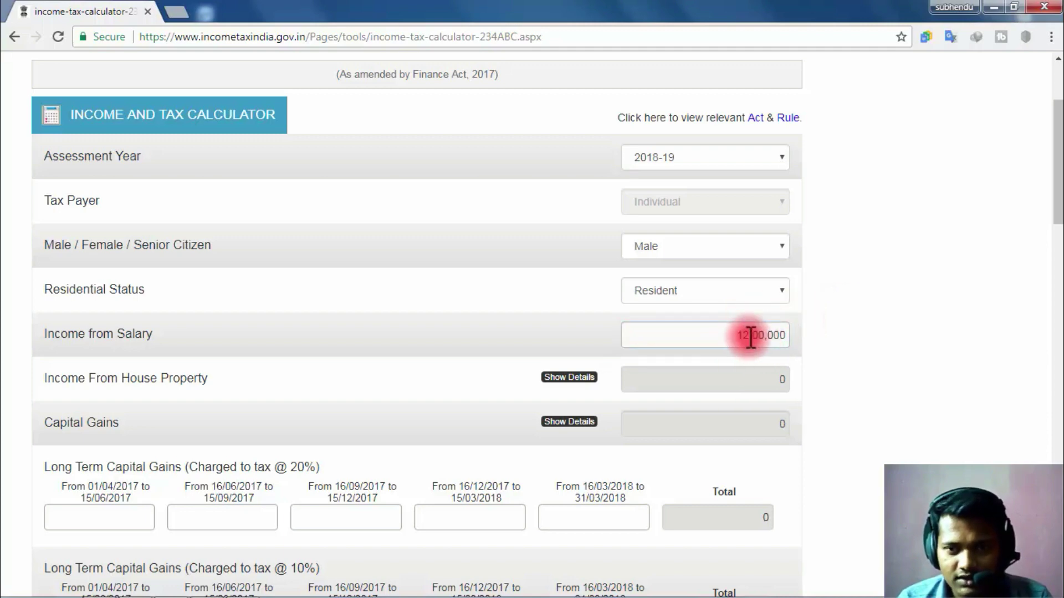
Review the other income heads on the form, including house property, capital gains and other sources.
scroll(834, 332, "down", 5)
scroll(832, 322, "down", 5)
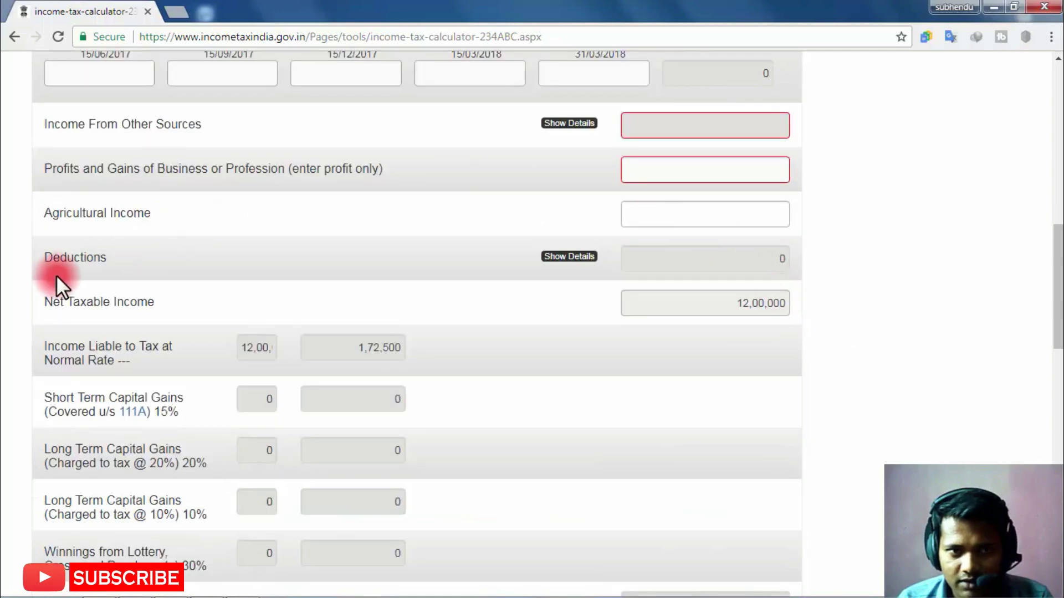
scroll(761, 199, "up", 4)
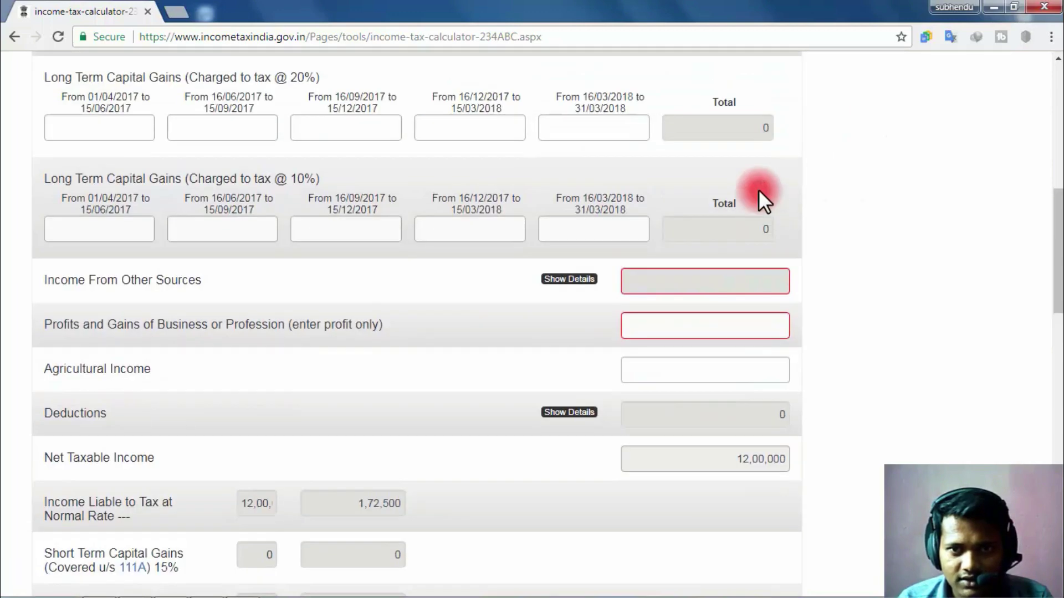
scroll(689, 116, "up", 1)
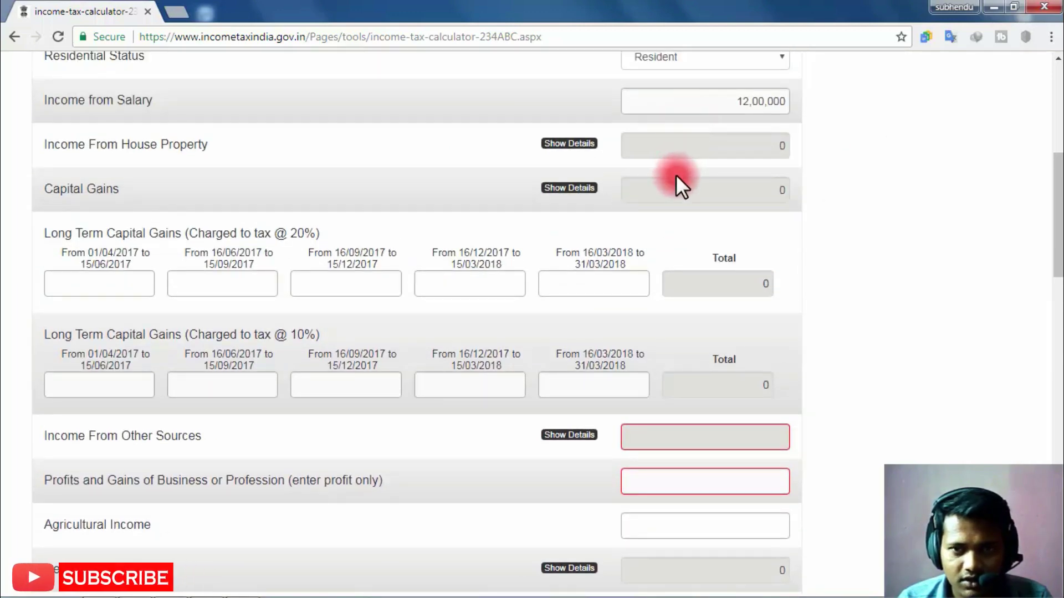
scroll(677, 183, "down", 4)
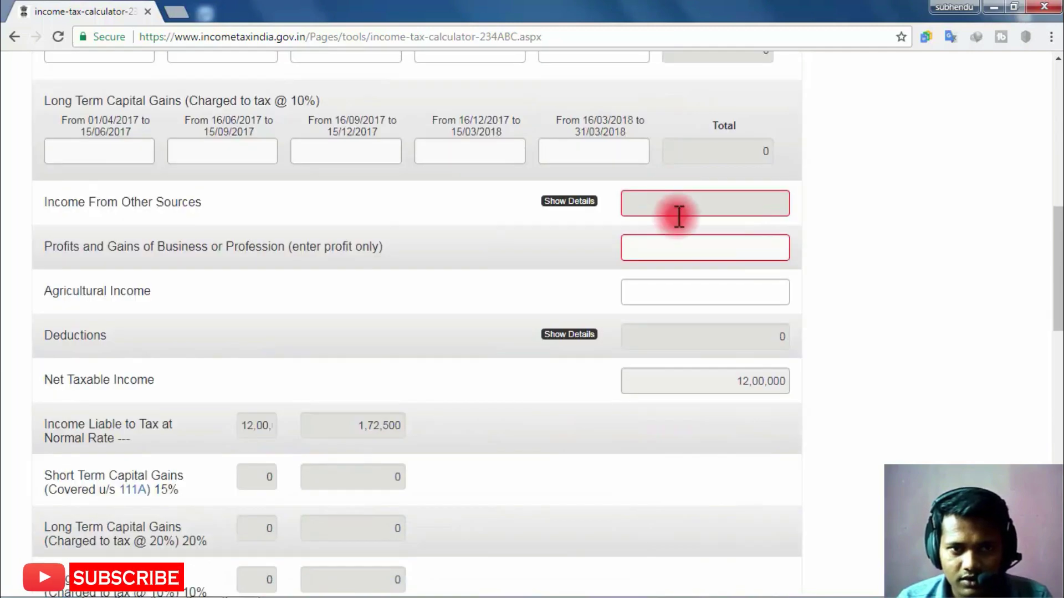
scroll(446, 254, "up", 3)
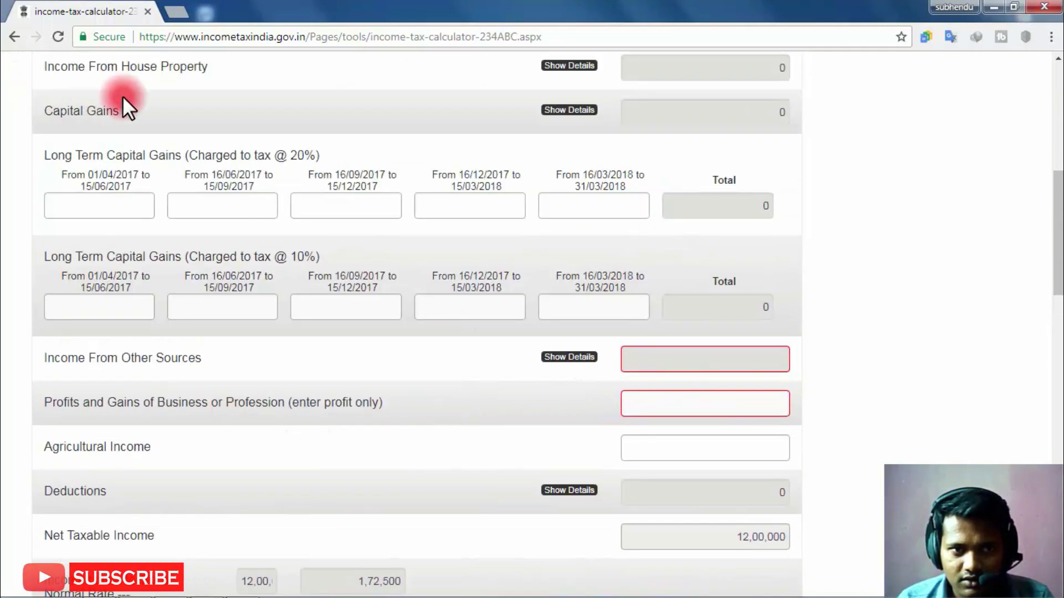
left_click(712, 90)
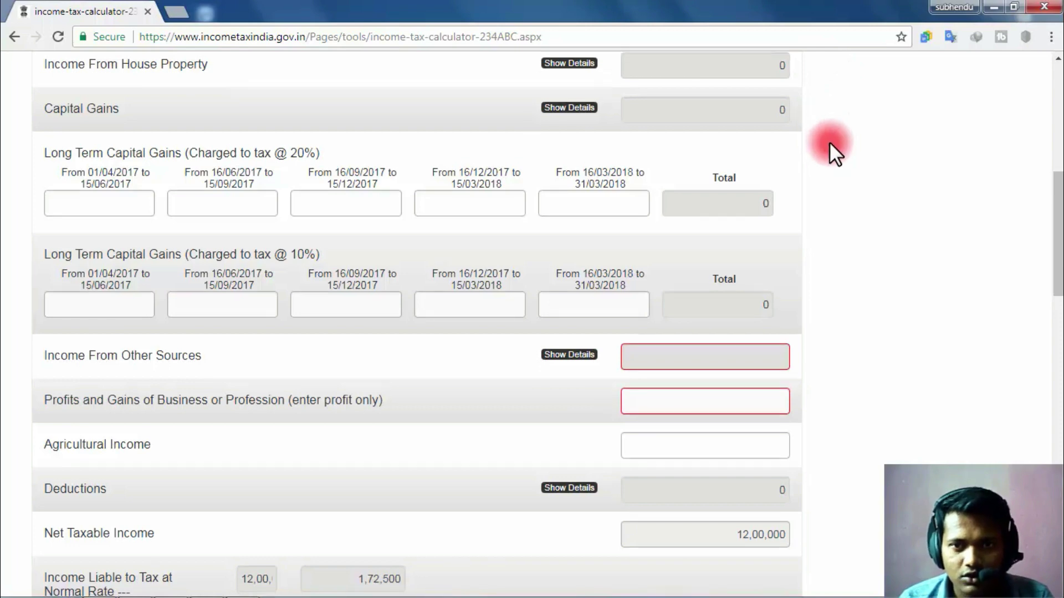
Examine the Deductions and Net Taxable Income rows of the calculator.
scroll(829, 143, "down", 1)
scroll(829, 143, "down", 3)
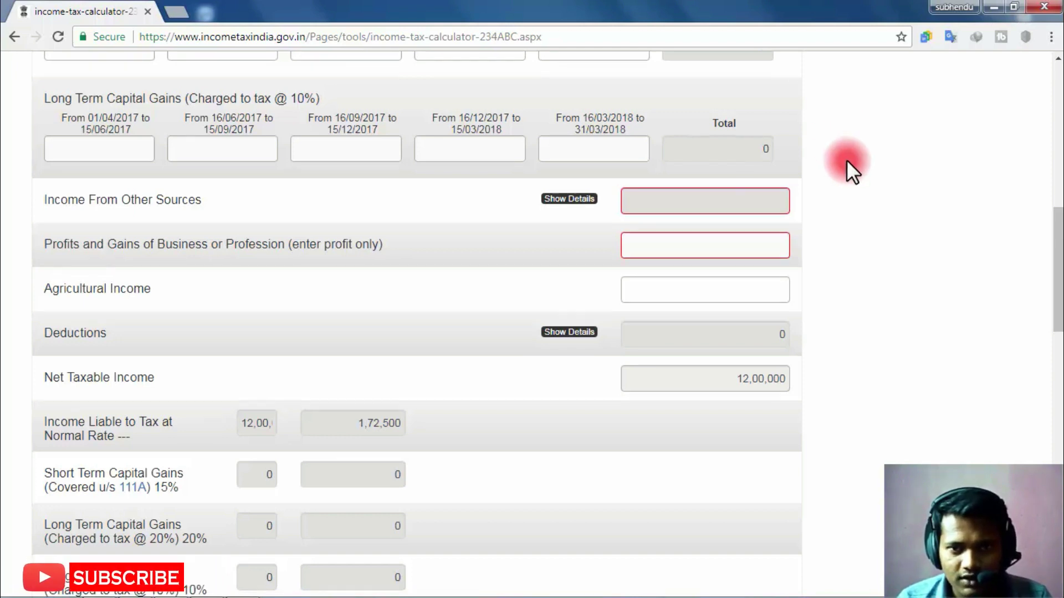
scroll(845, 164, "down", 3)
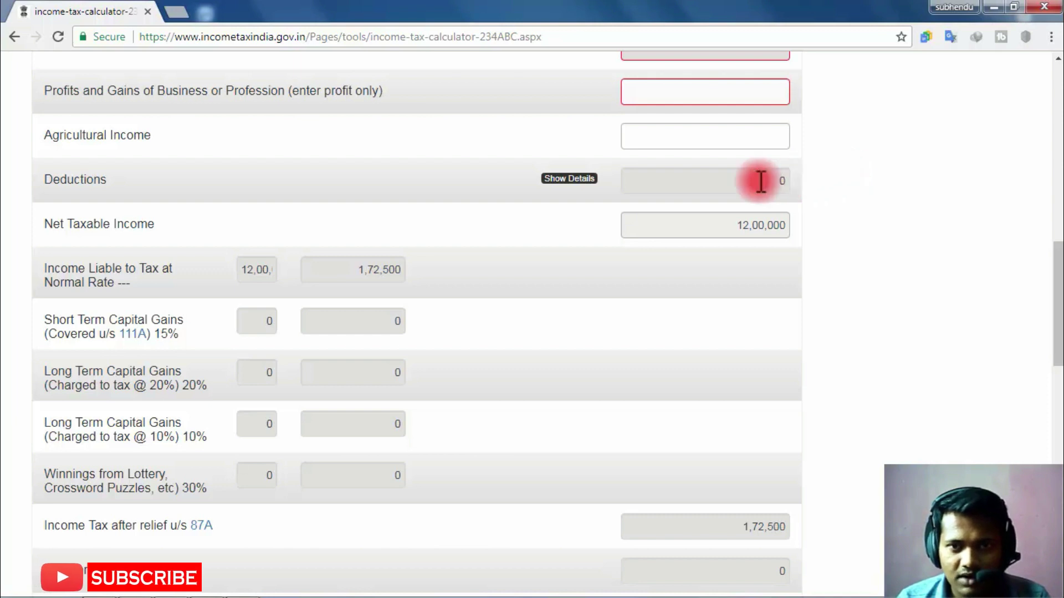
left_click(715, 184)
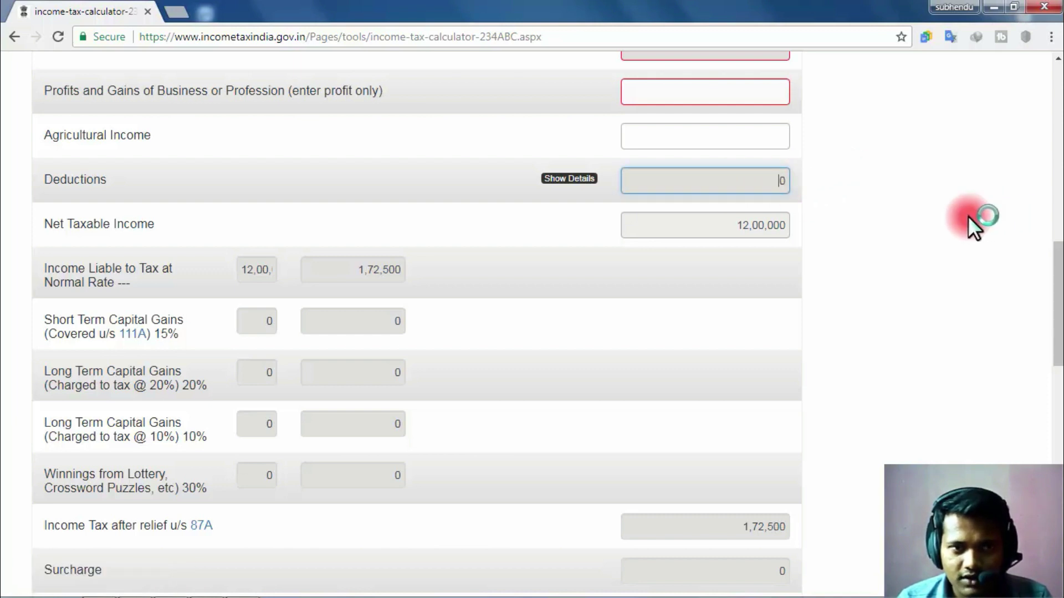
scroll(154, 228, "down", 2)
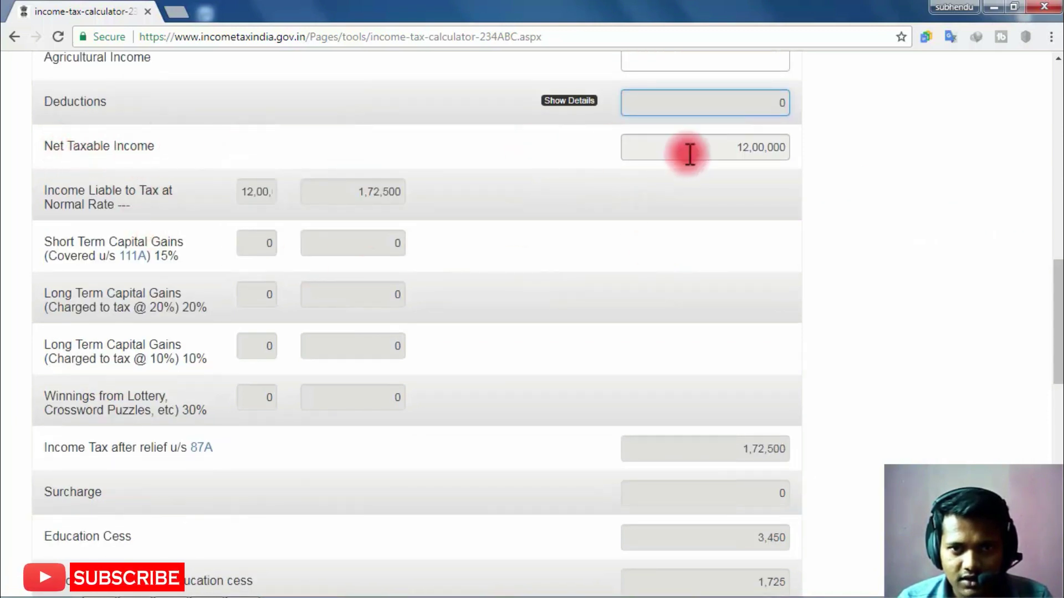
left_click(722, 152)
double_click(783, 147)
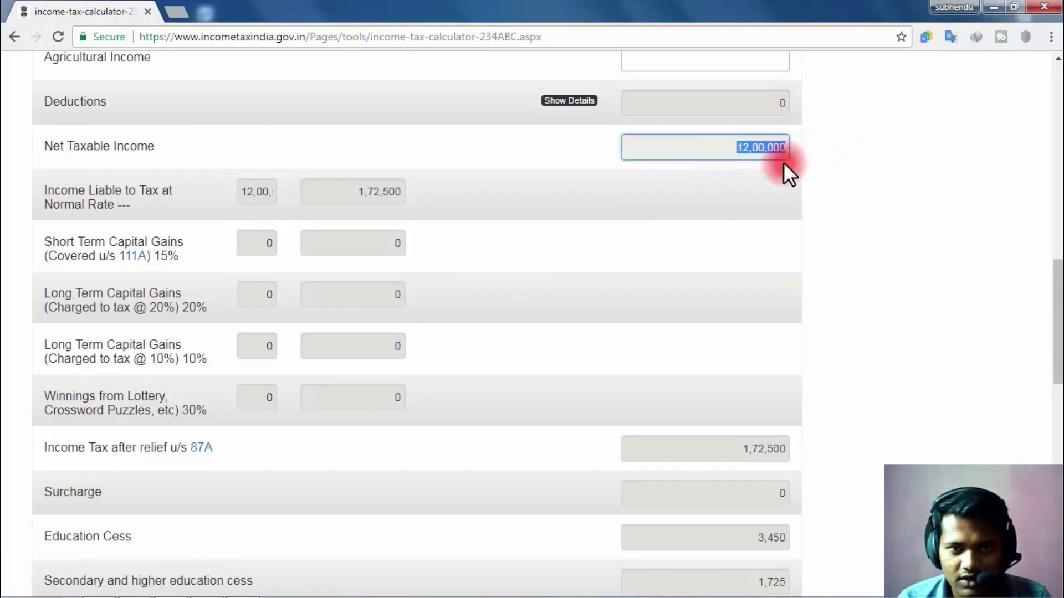
Examine the computed tax rows, from tax at normal rate and income tax after relief u/s 87A through both cesses to Total Tax Liability.
left_click_drag(344, 189, 407, 191)
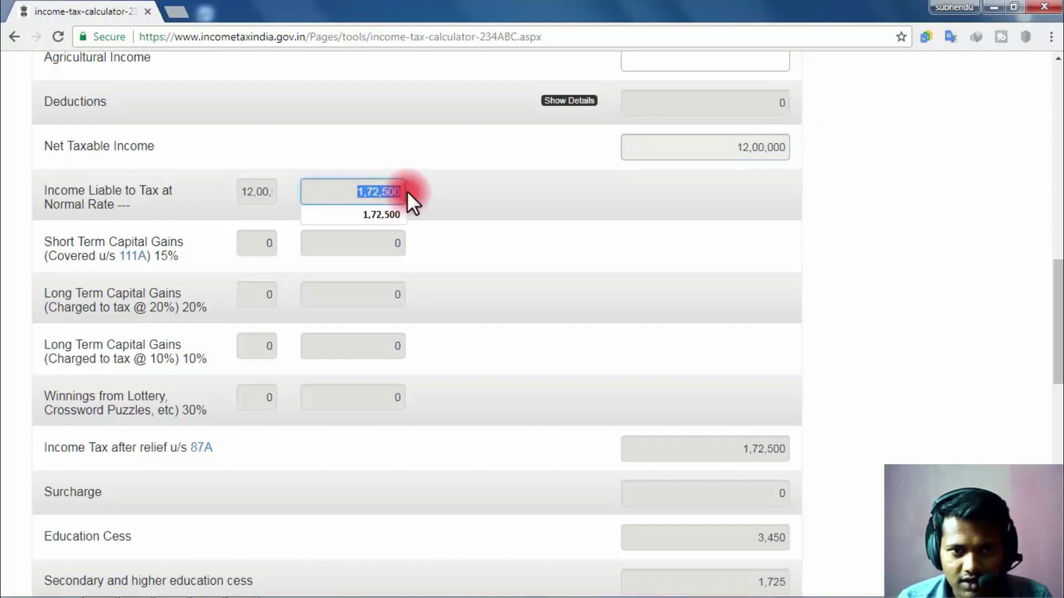
left_click(405, 192)
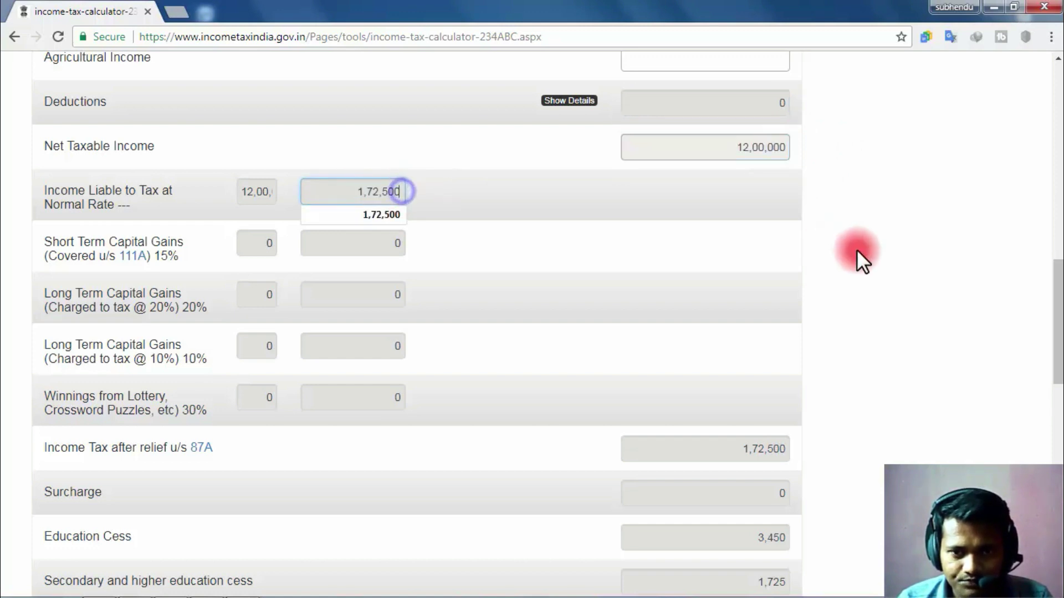
scroll(875, 257, "down", 3)
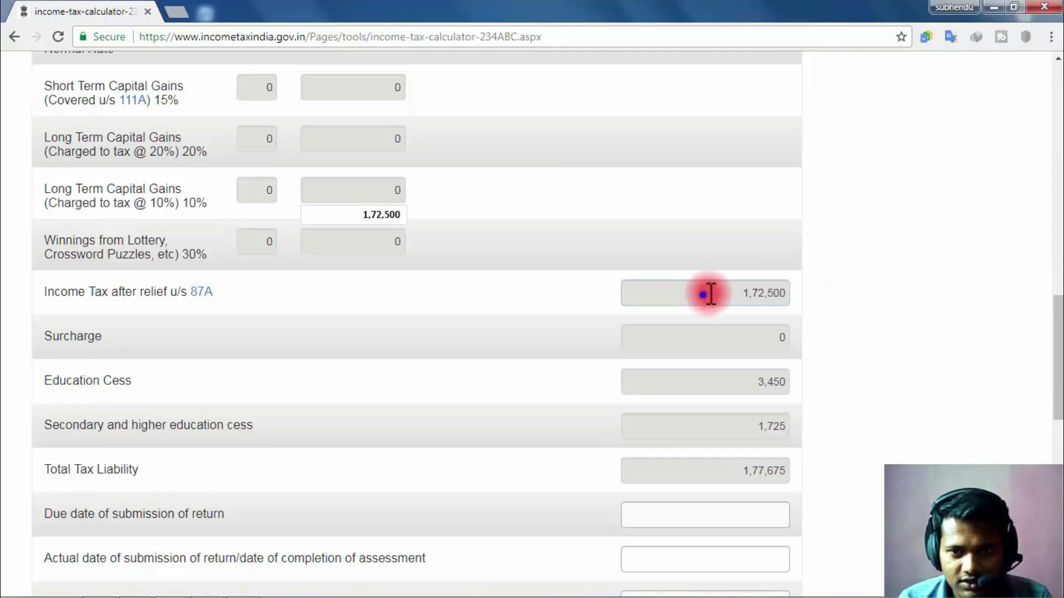
left_click_drag(703, 294, 870, 290)
scroll(866, 278, "down", 1)
scroll(867, 280, "down", 1)
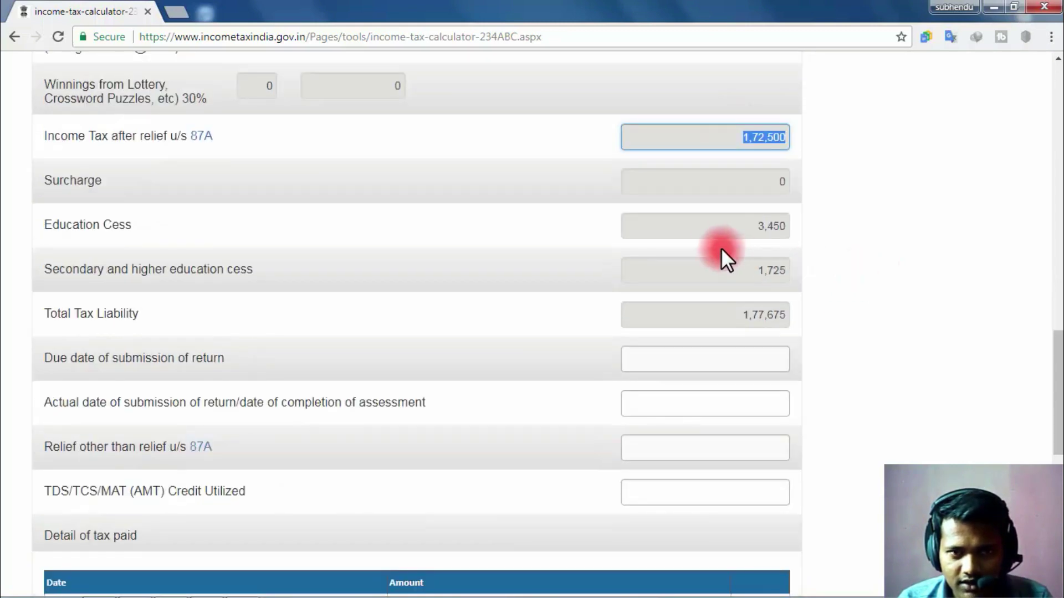
left_click_drag(695, 225, 802, 223)
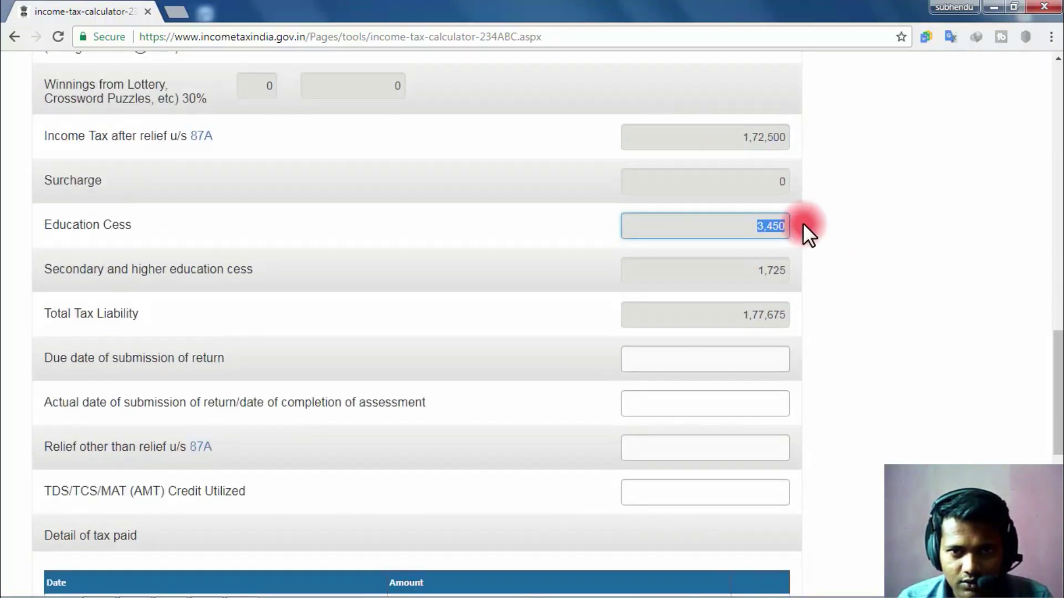
left_click_drag(743, 275, 834, 258)
left_click(834, 257)
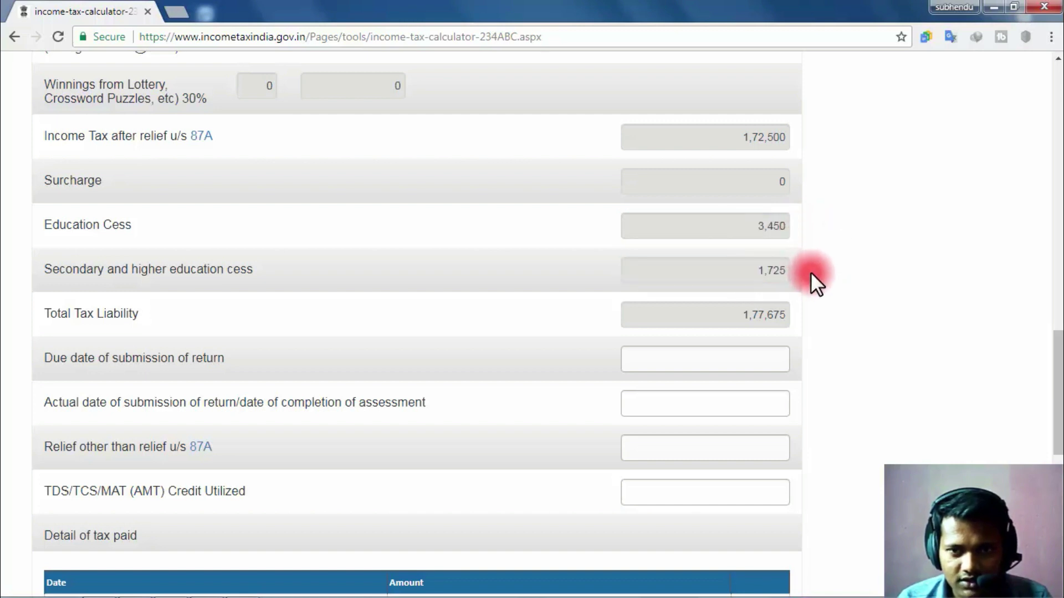
scroll(860, 247, "down", 1)
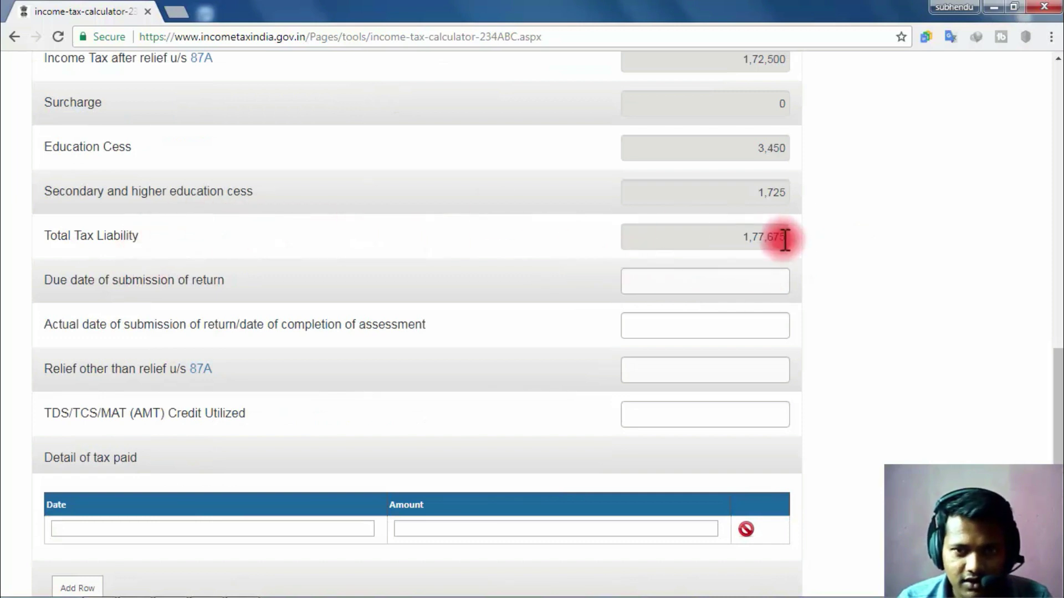
left_click_drag(704, 238, 804, 231)
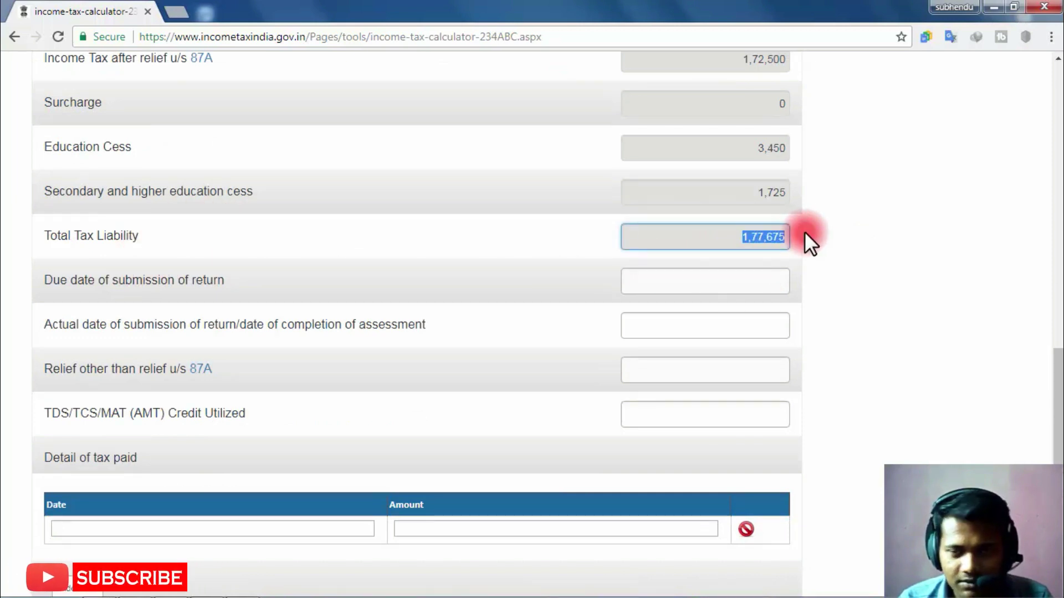
Return to the Income from Salary field and select its entire value.
scroll(803, 231, "down", 1)
scroll(803, 232, "up", 7)
scroll(802, 231, "up", 15)
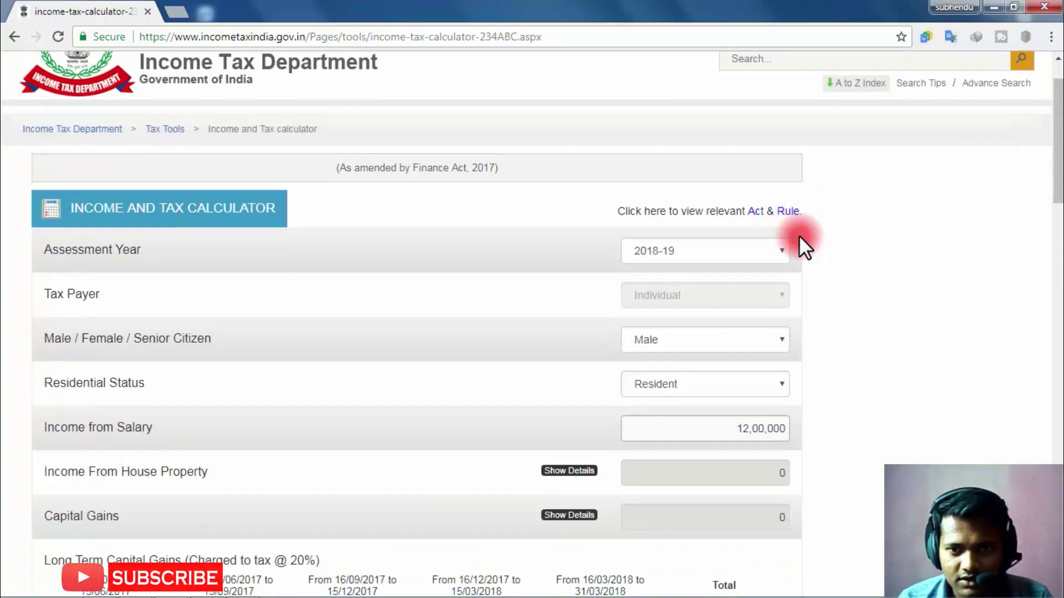
scroll(799, 237, "down", 1)
left_click(736, 332)
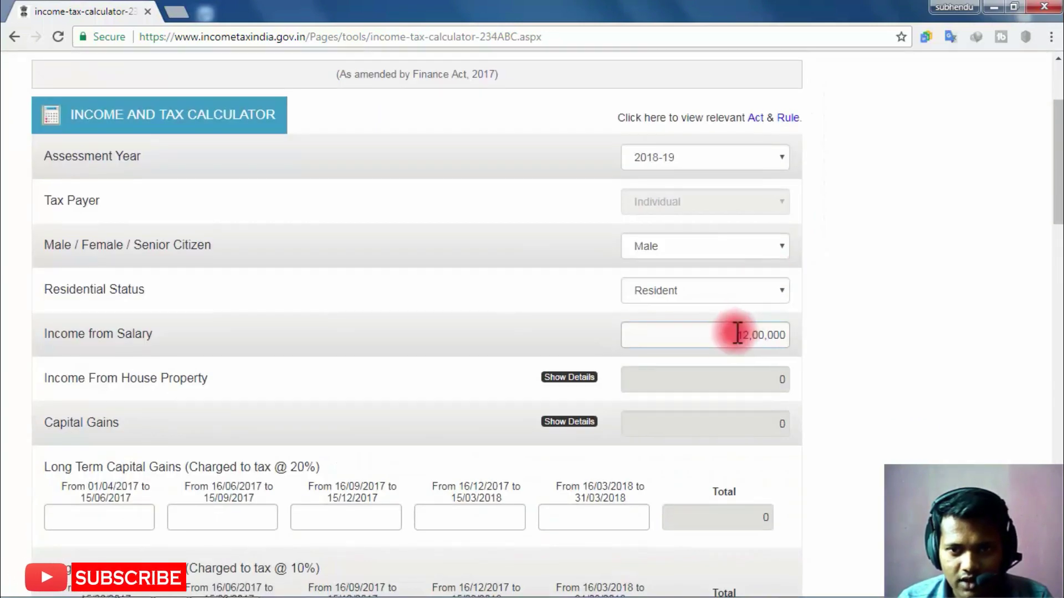
key("ctrl+a")
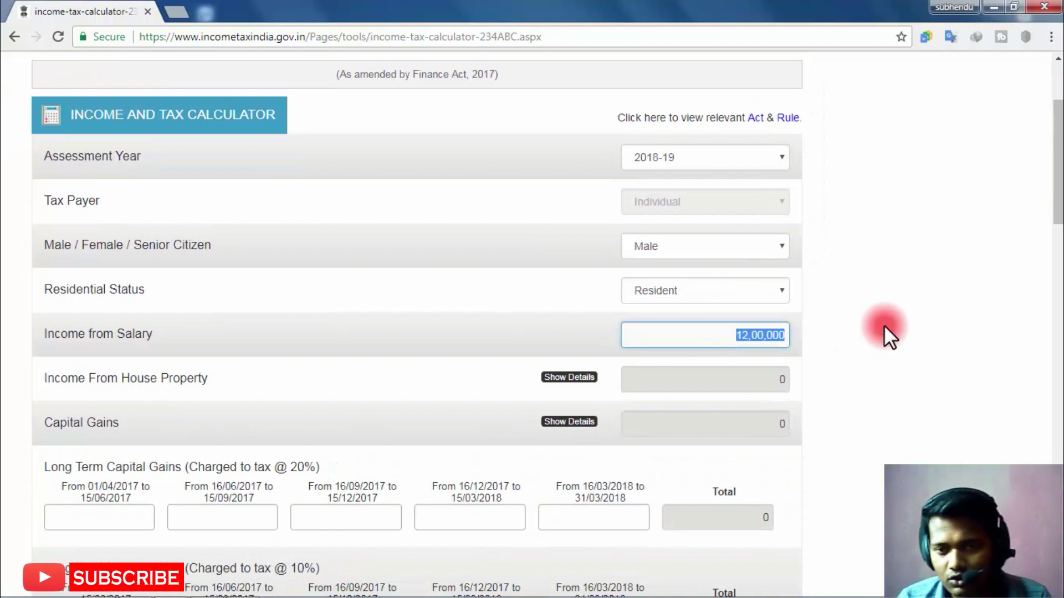